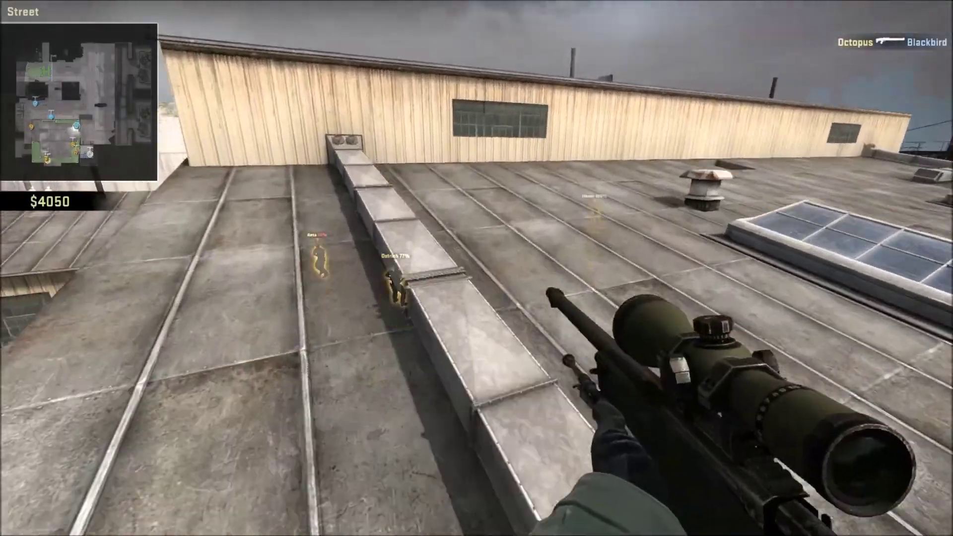
Follow the suspect's replay through the rooftop fight
key("2")
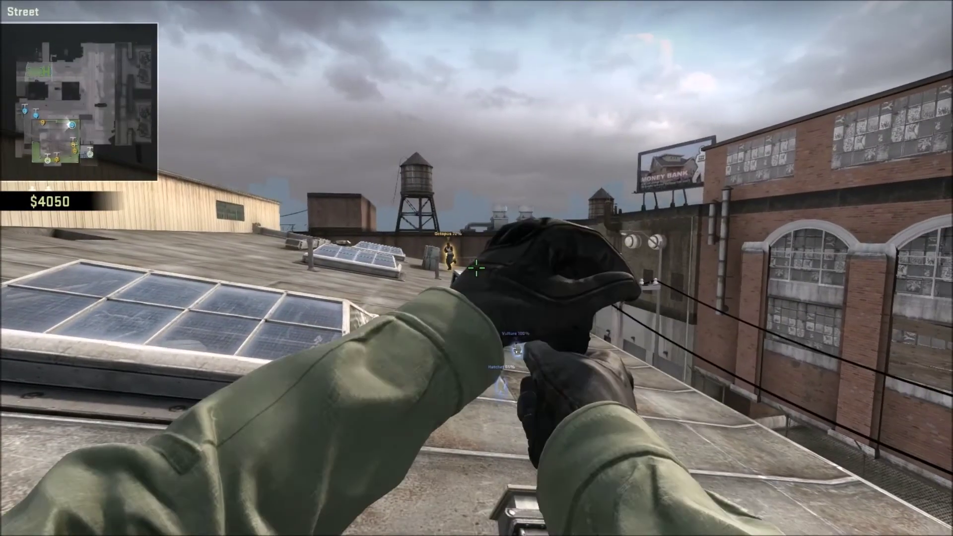
key("w")
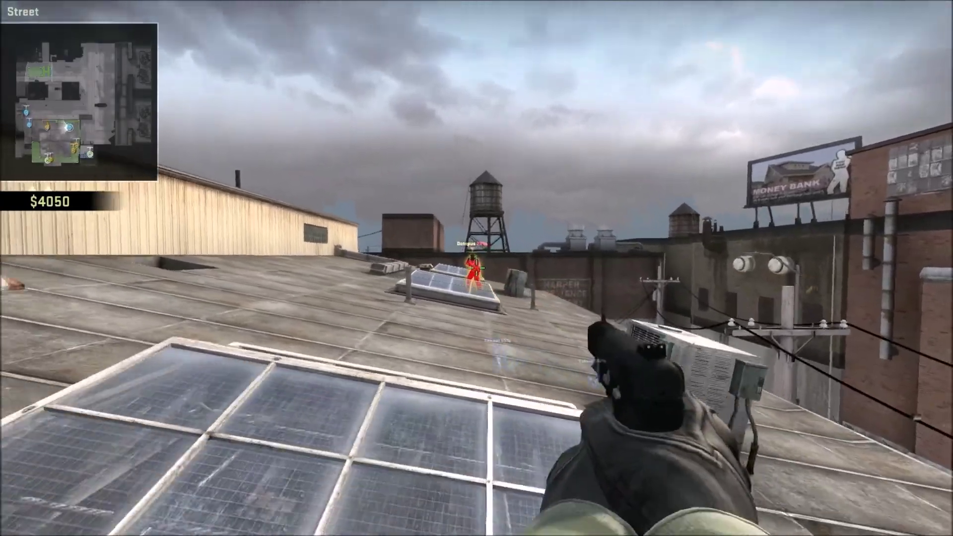
key("w")
left_click(476, 268)
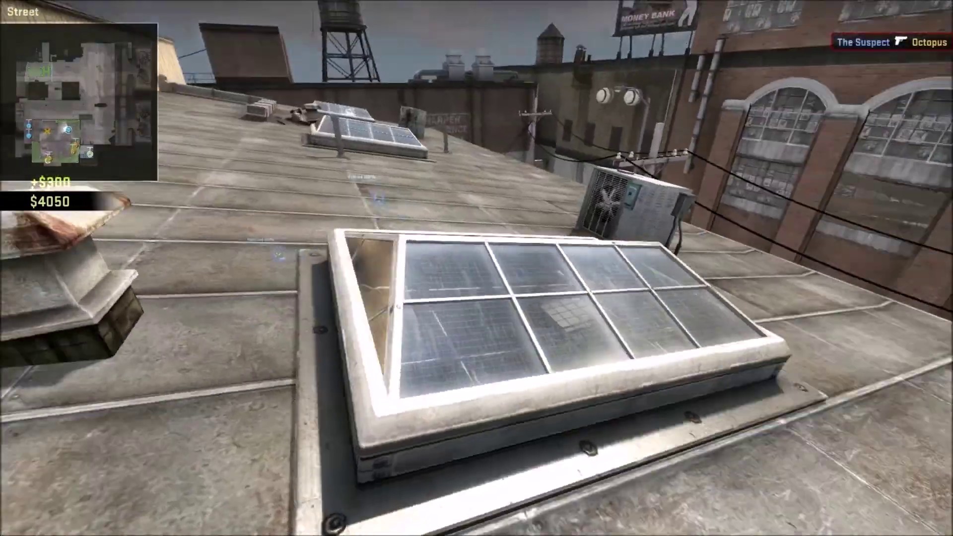
key("1")
right_click(477, 268)
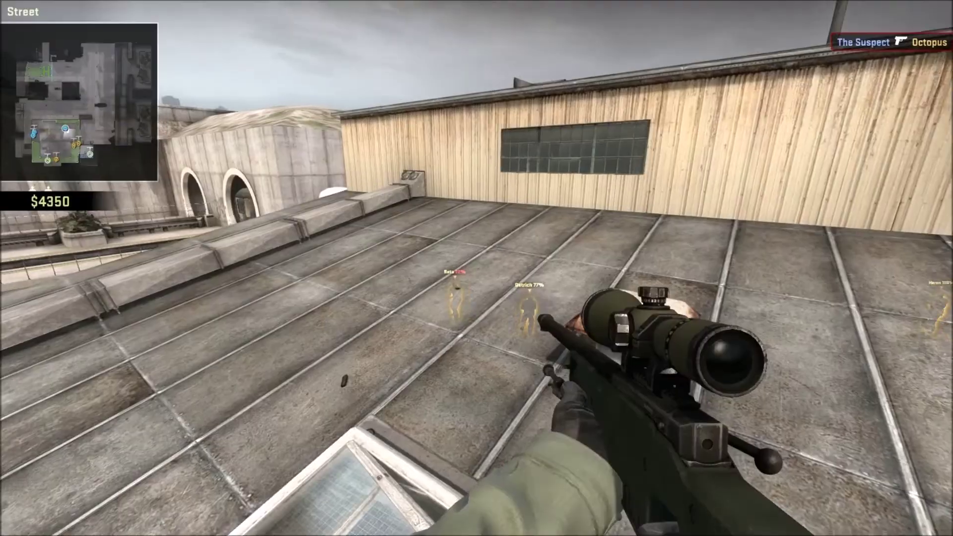
key("w")
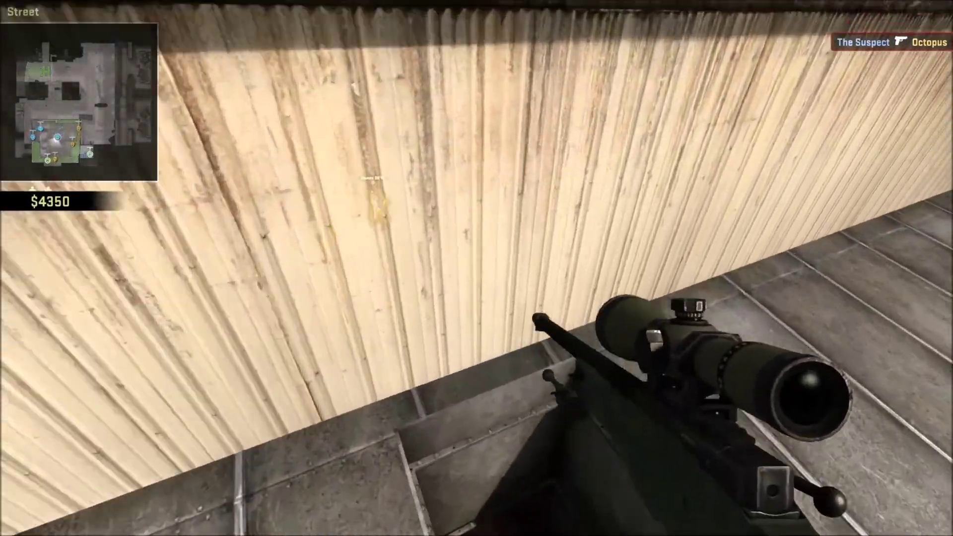
key("w")
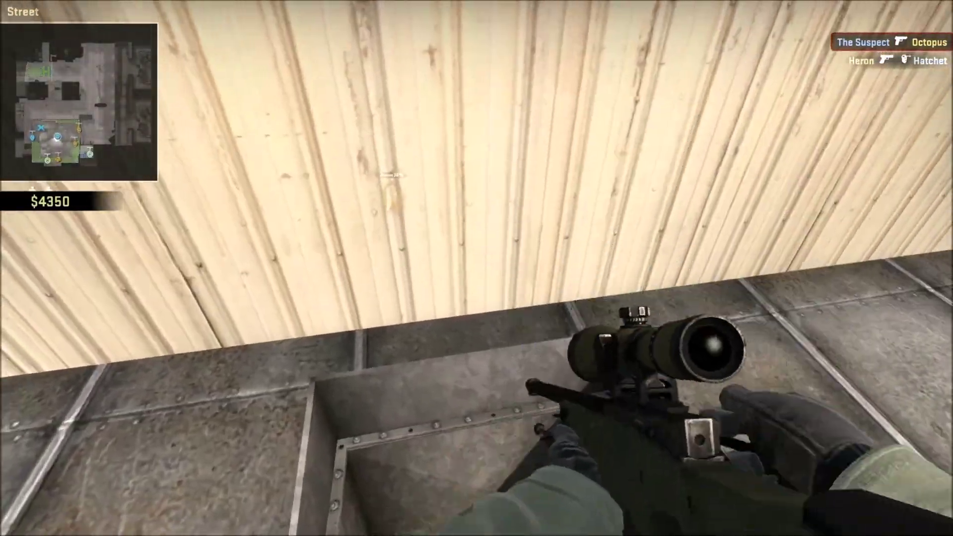
key("w")
right_click(477, 268)
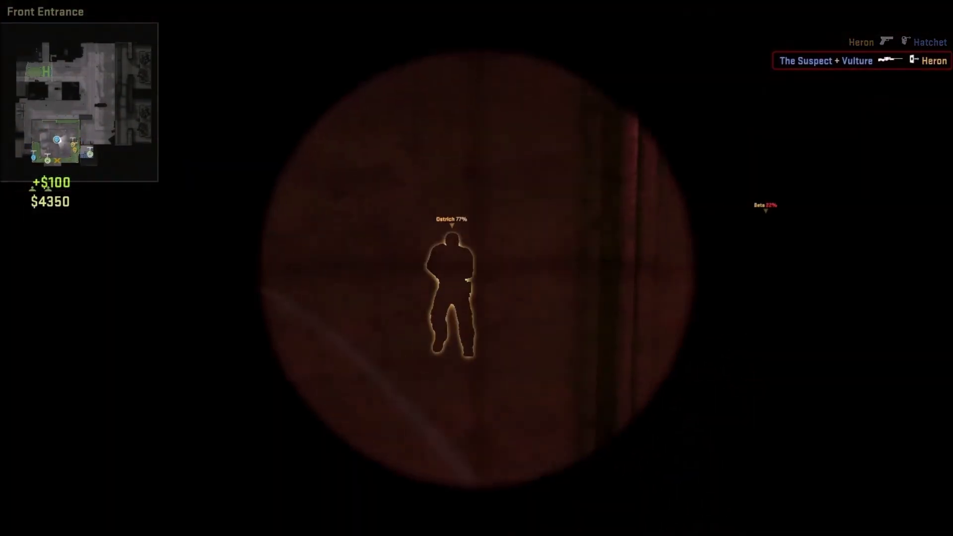
right_click(476, 268)
right_click(477, 268)
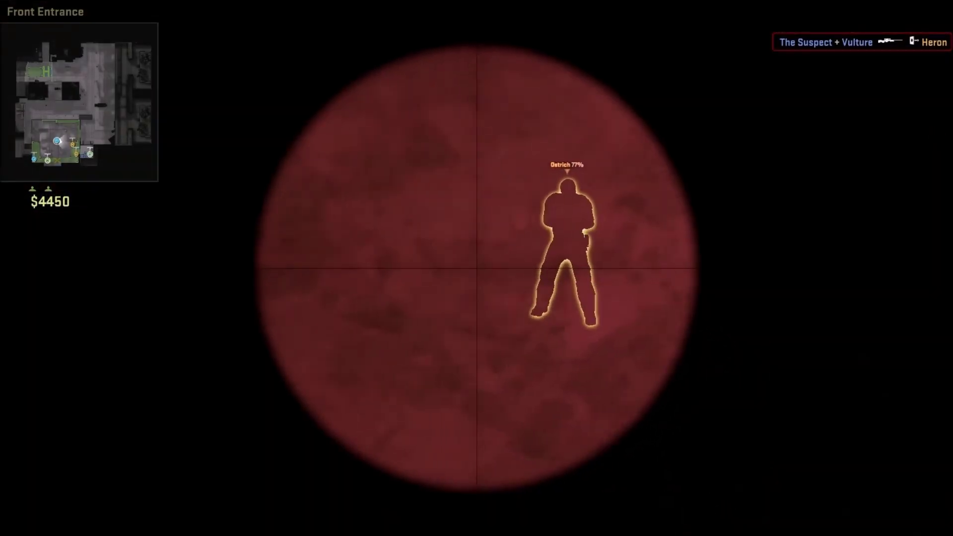
Follow the vent fight until Counter-Terrorists win with The Suspect as MVP
left_click(476, 269)
key("2")
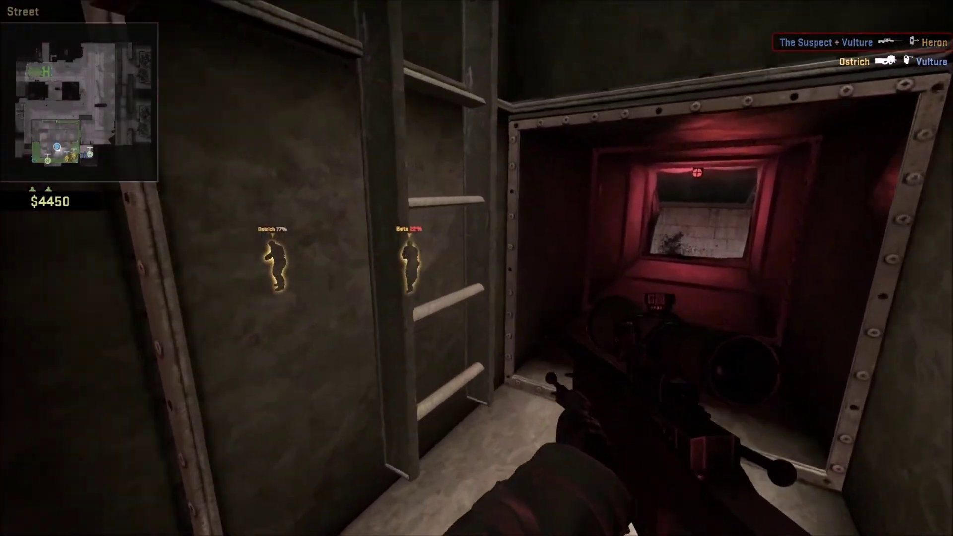
right_click(476, 268)
left_click(476, 268)
key("3")
key("1")
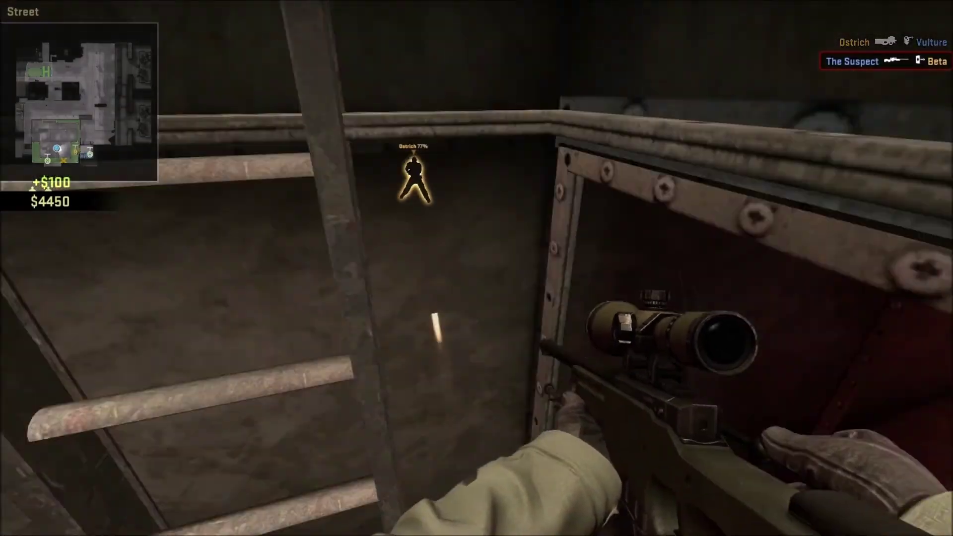
right_click(476, 268)
left_click(476, 268)
key("3")
key("2")
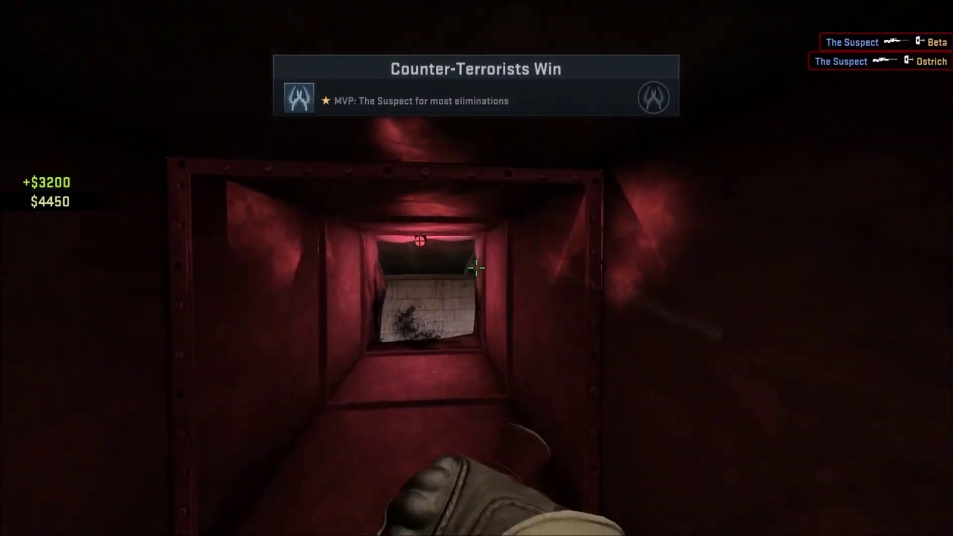
key("w")
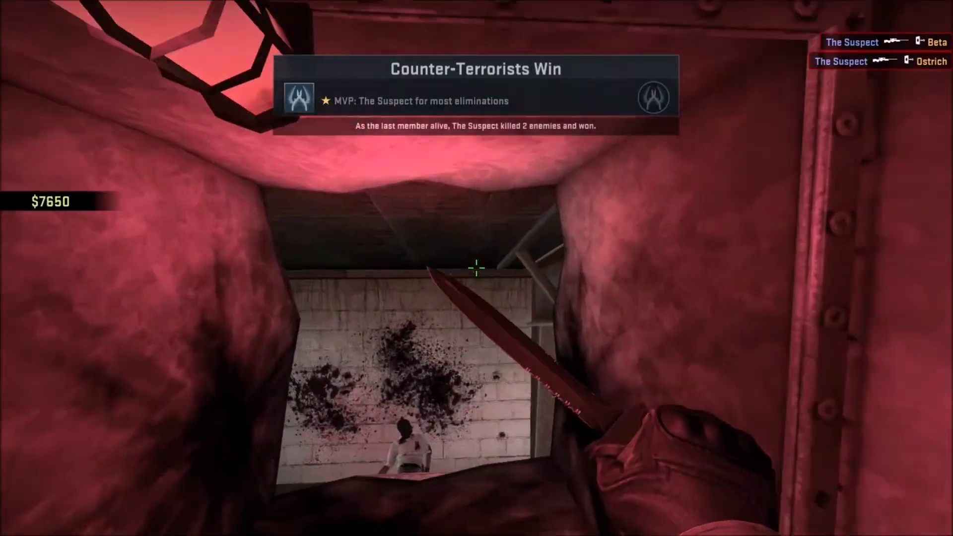
Keep the replay running to a later round ending in another Counter-Terrorists Win
key("w")
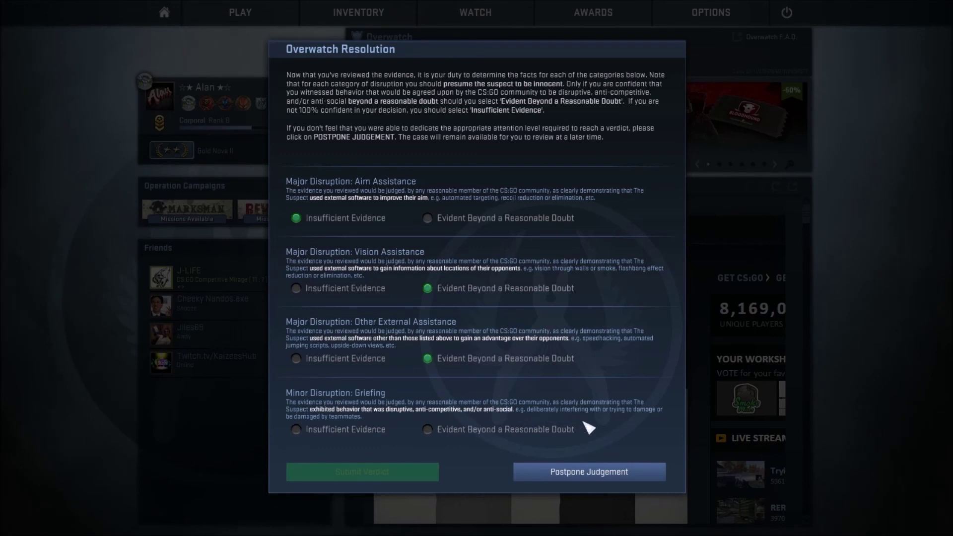
Mark Griefing as Insufficient Evidence and submit the Overwatch verdict
left_click(296, 430)
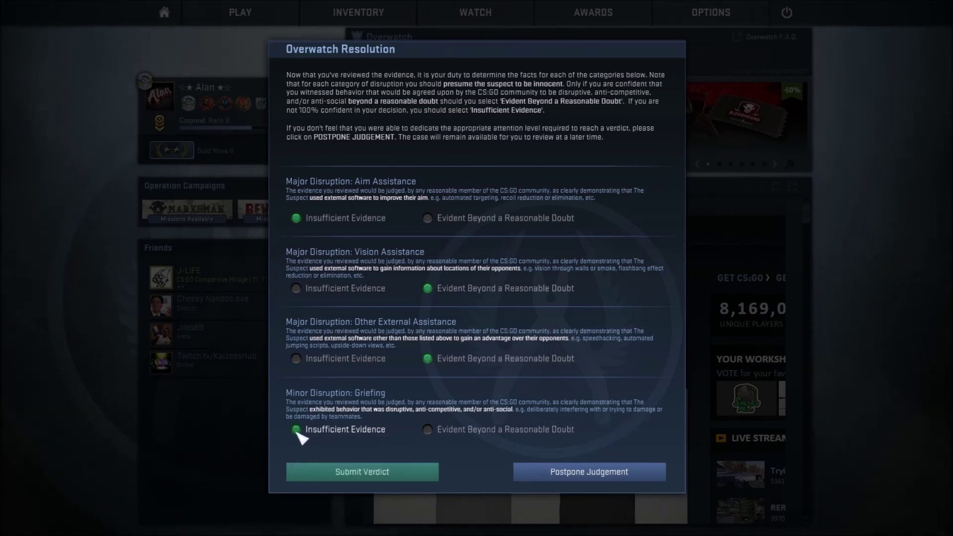
left_click(351, 473)
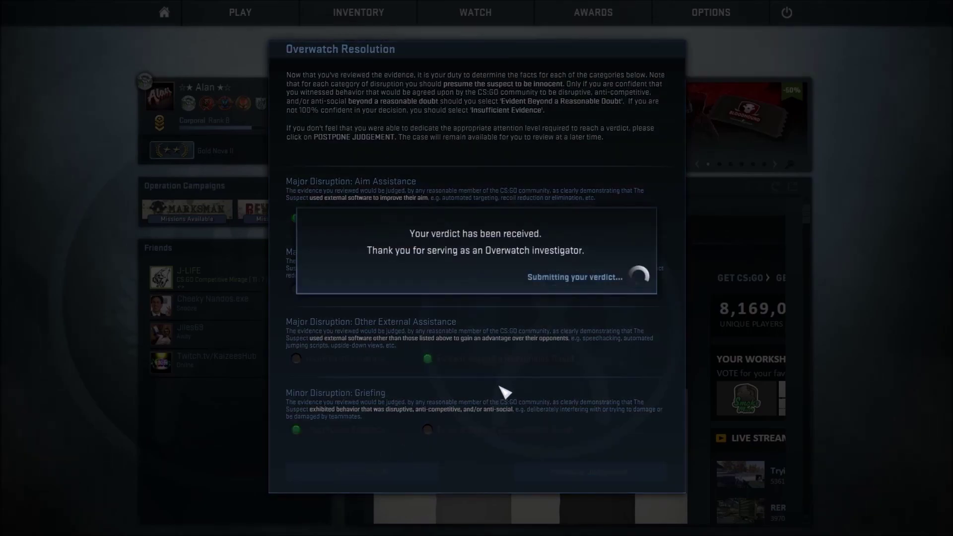